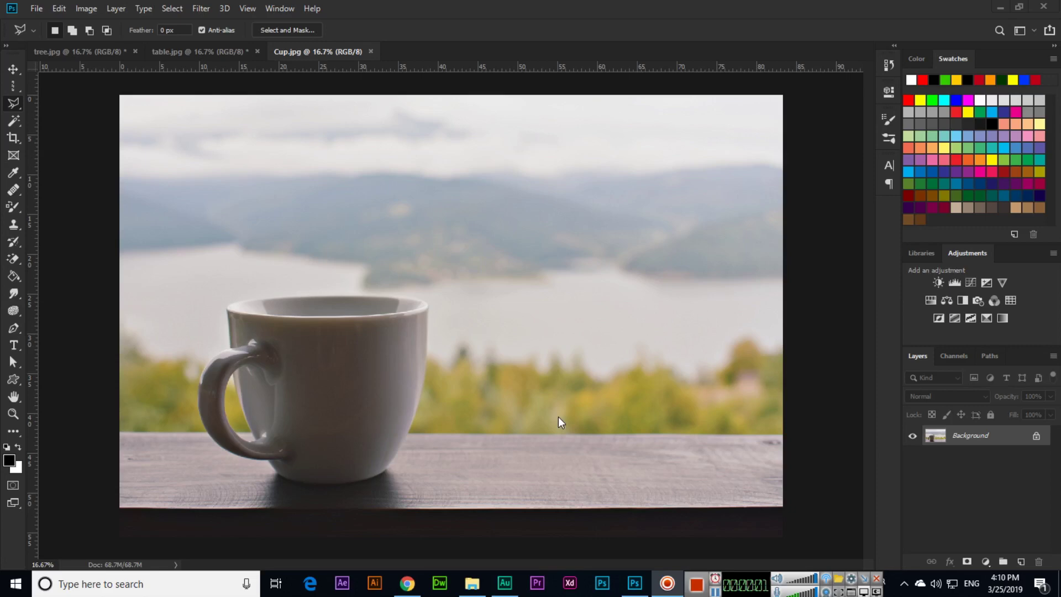
Switch to the Polygonal Lasso Tool from the lasso tool flyout.
right_click(19, 108)
left_click(57, 117)
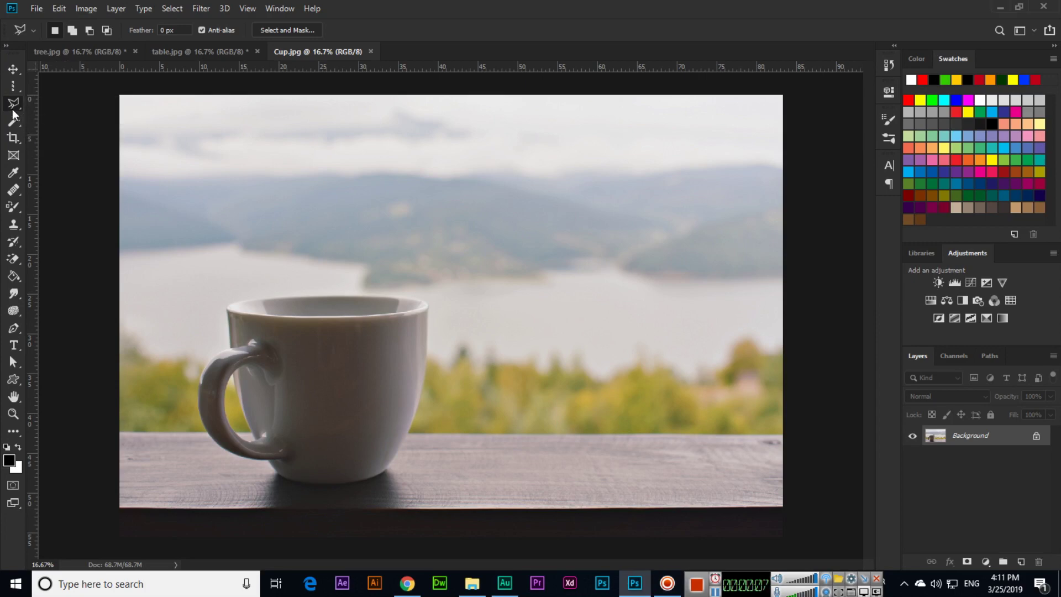
right_click(14, 106)
left_click(65, 114)
Zoom in on the cup and place lasso points along the rim to its left edge.
key("ctrl+plus")
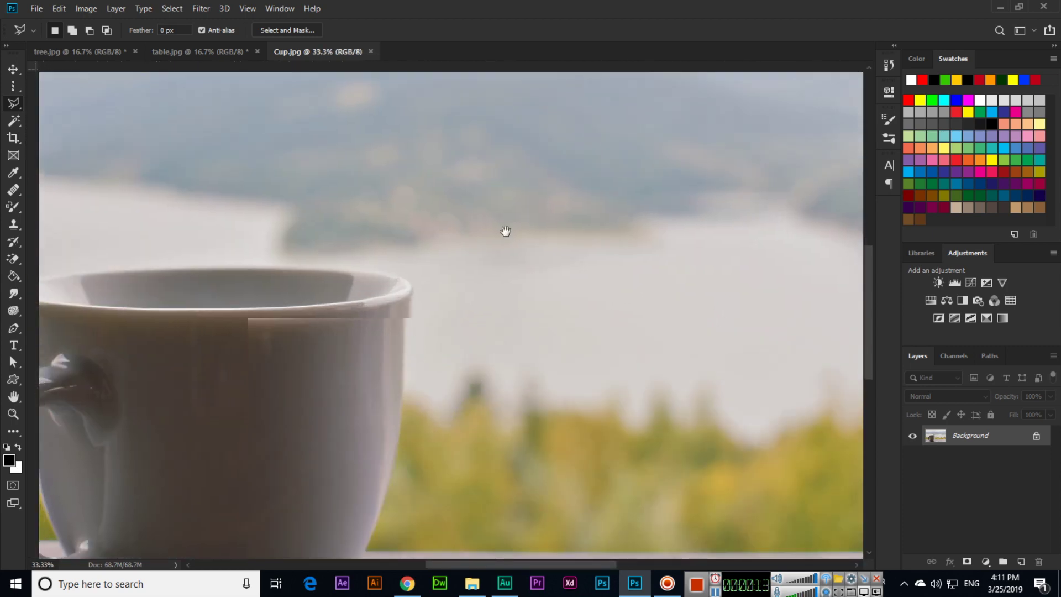
mouse_move(426, 360)
left_mouse_down()
mouse_move(669, 171)
mouse_move(680, 208)
left_mouse_up()
key("ctrl+r")
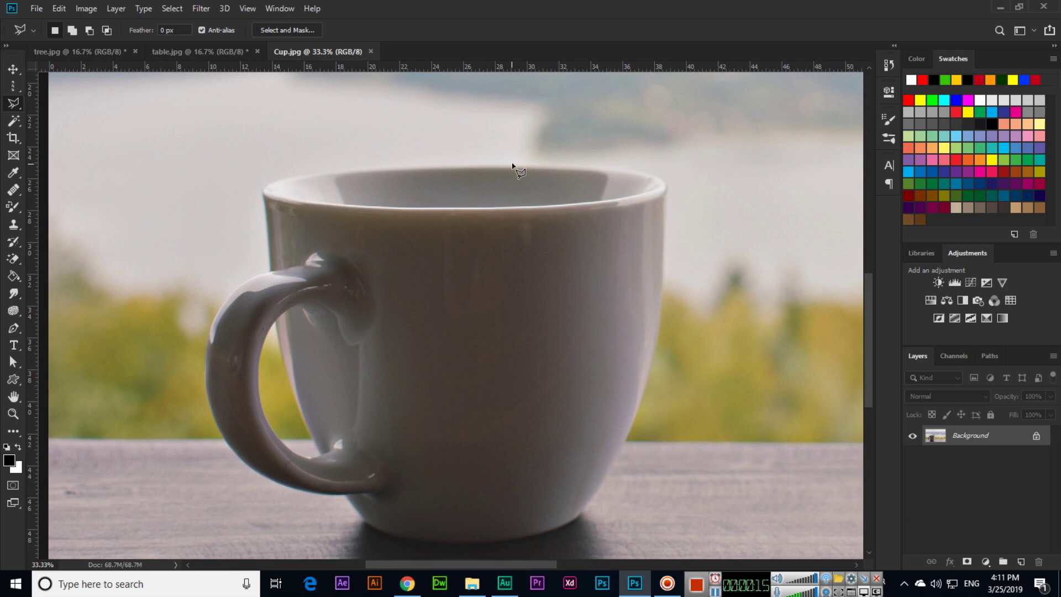
left_click(513, 163)
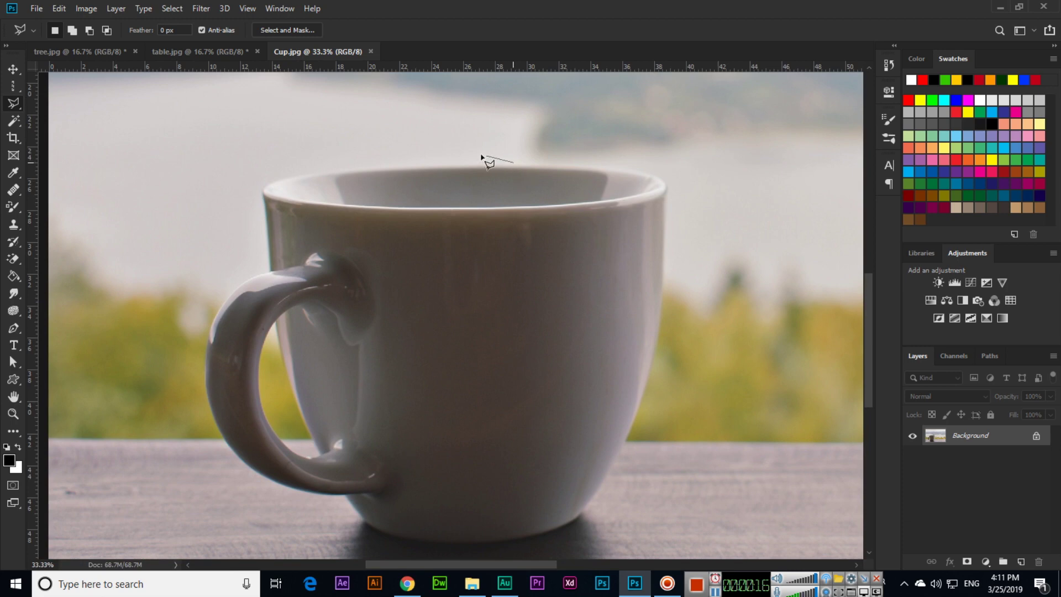
left_click(407, 164)
left_click(261, 192)
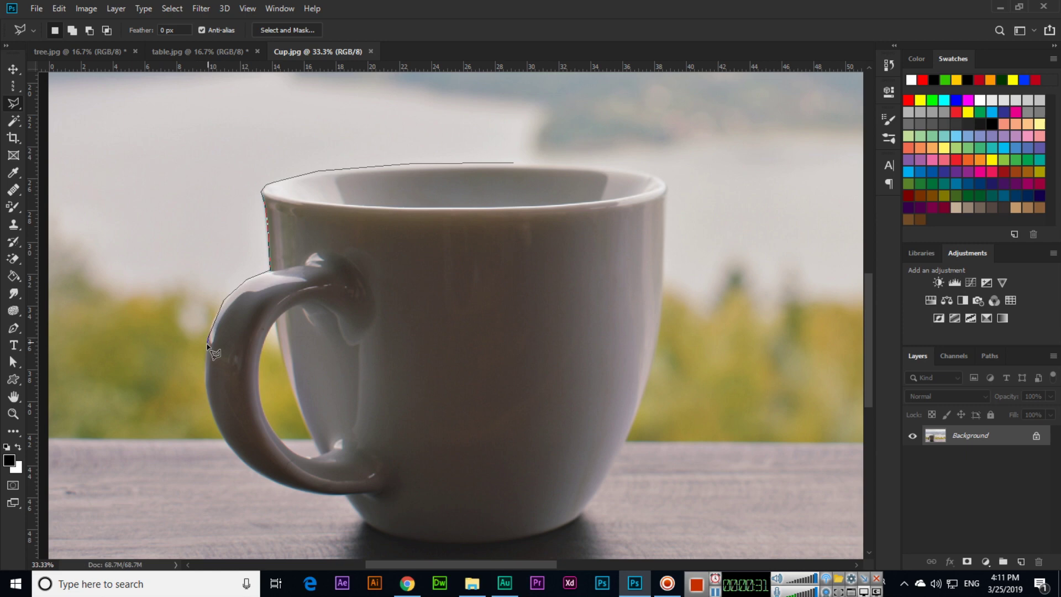
scroll(214, 376, "up", 1)
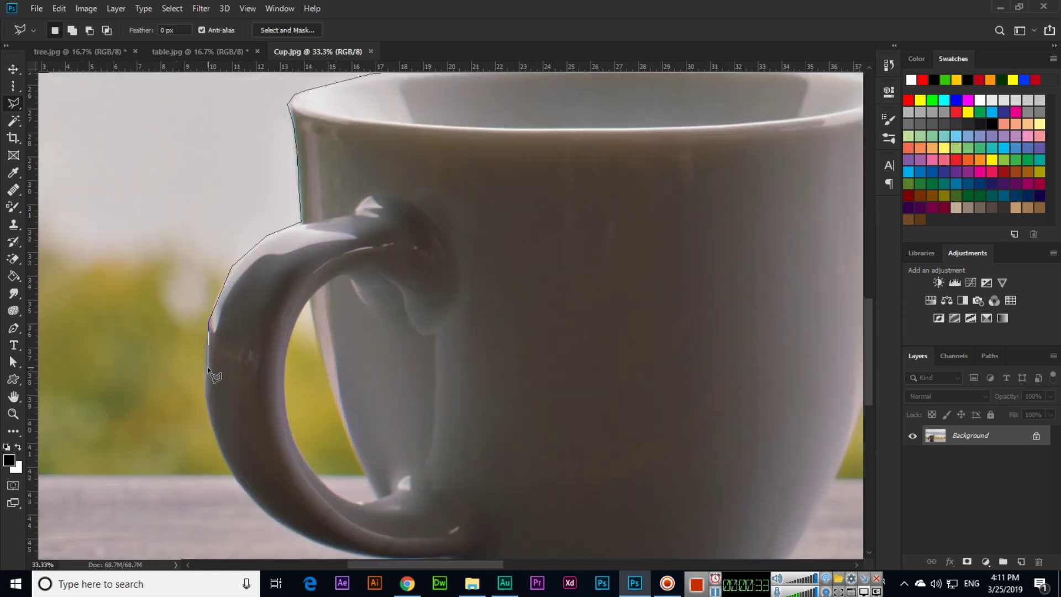
scroll(213, 358, "up", 1)
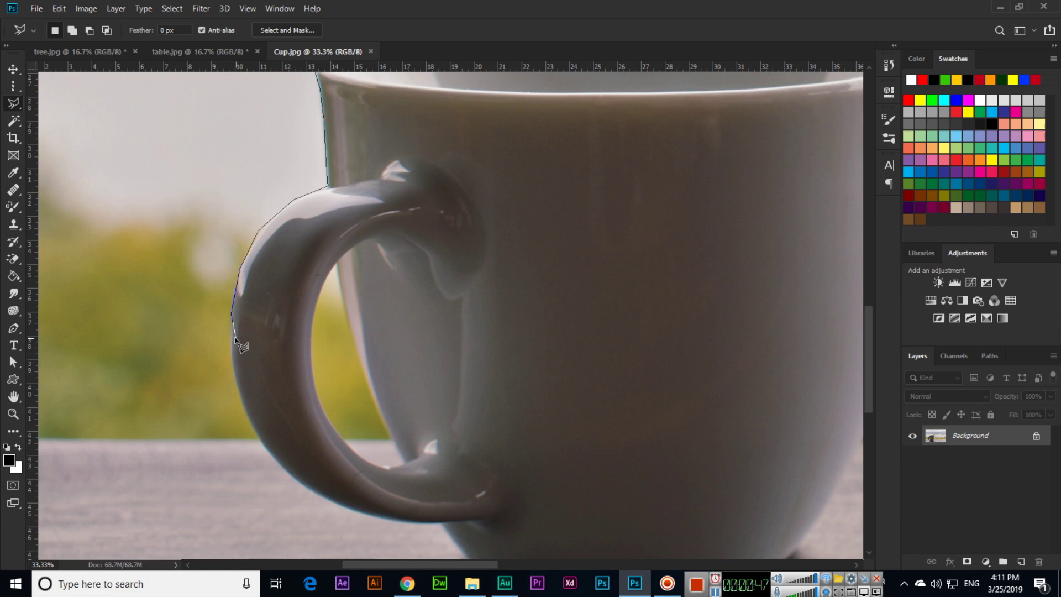
scroll(236, 322, "down", 3)
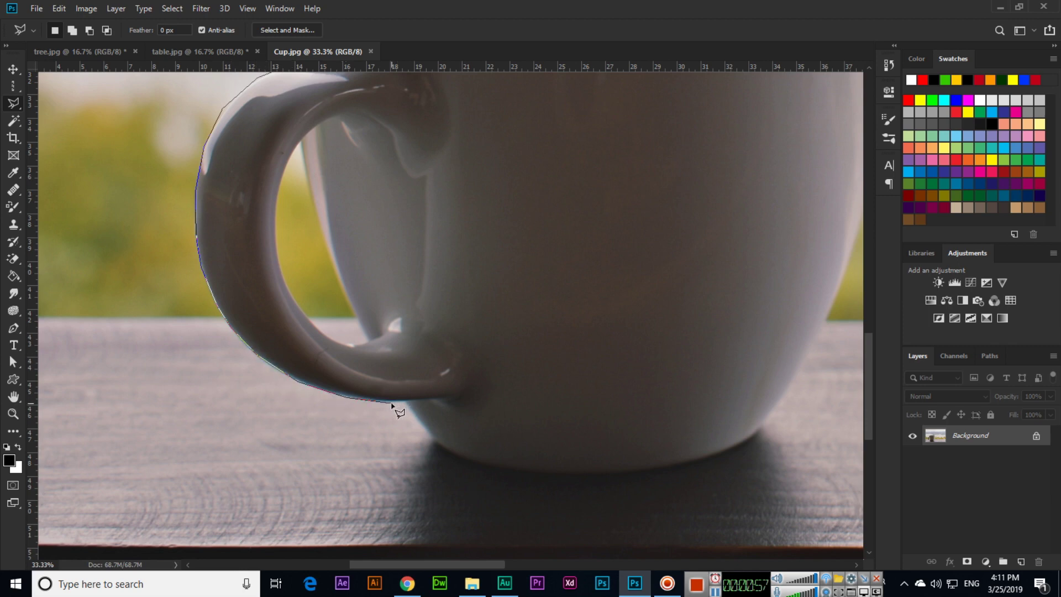
Continue the lasso outline around the handle, base and right side back to the rim.
left_click_drag(412, 408, 221, 254)
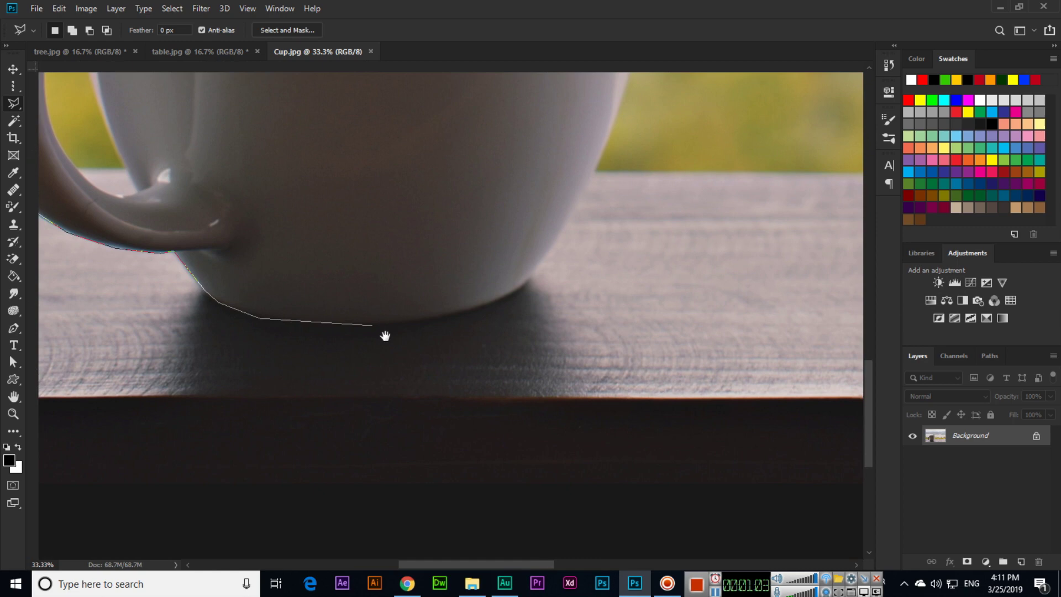
left_click_drag(387, 334, 343, 379)
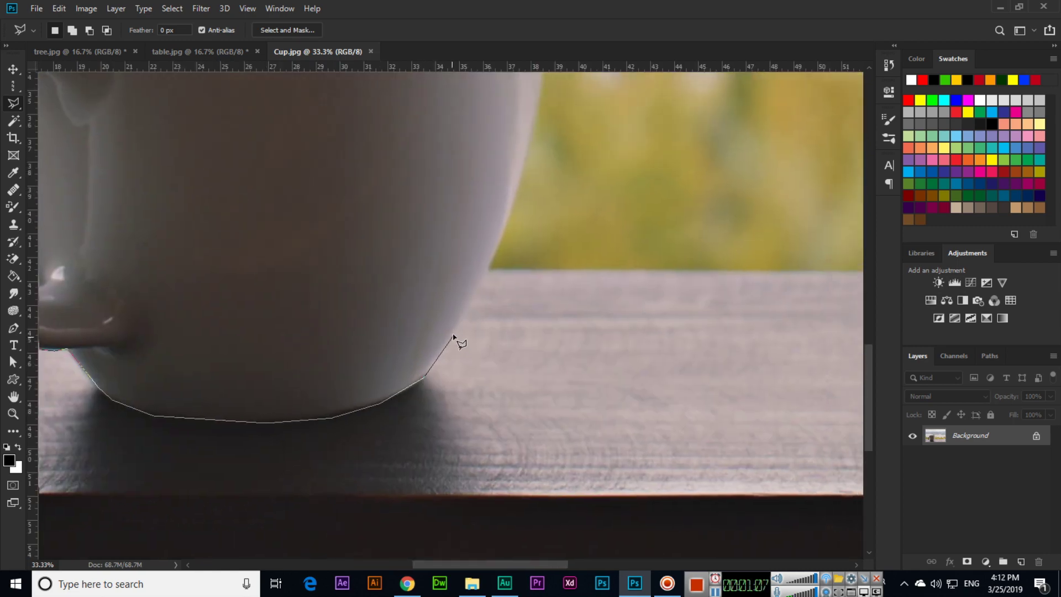
scroll(464, 332, "up", 4)
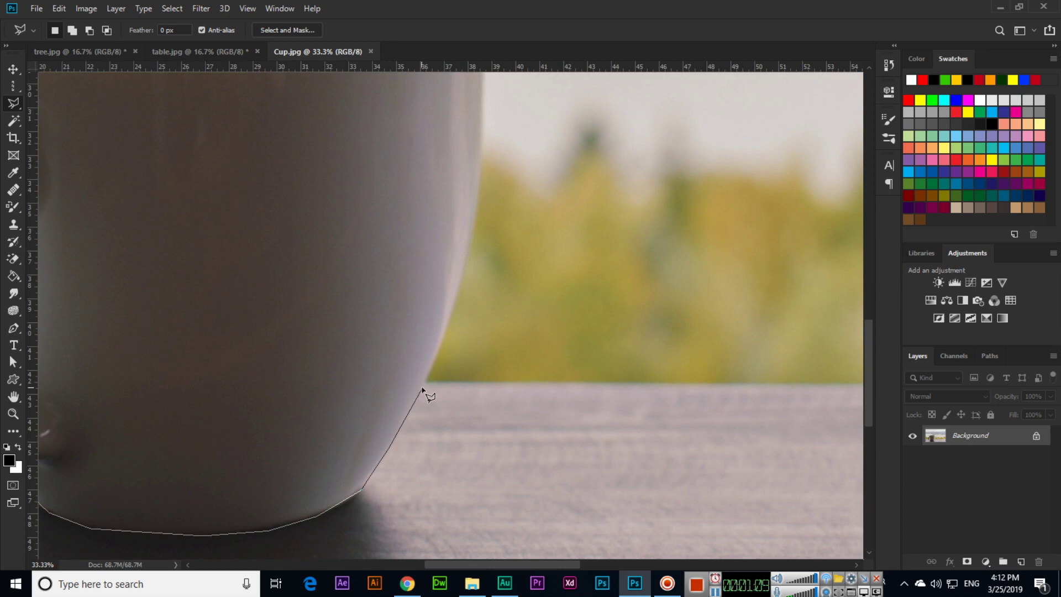
key("ctrl+r")
left_click_drag(496, 292, 501, 383)
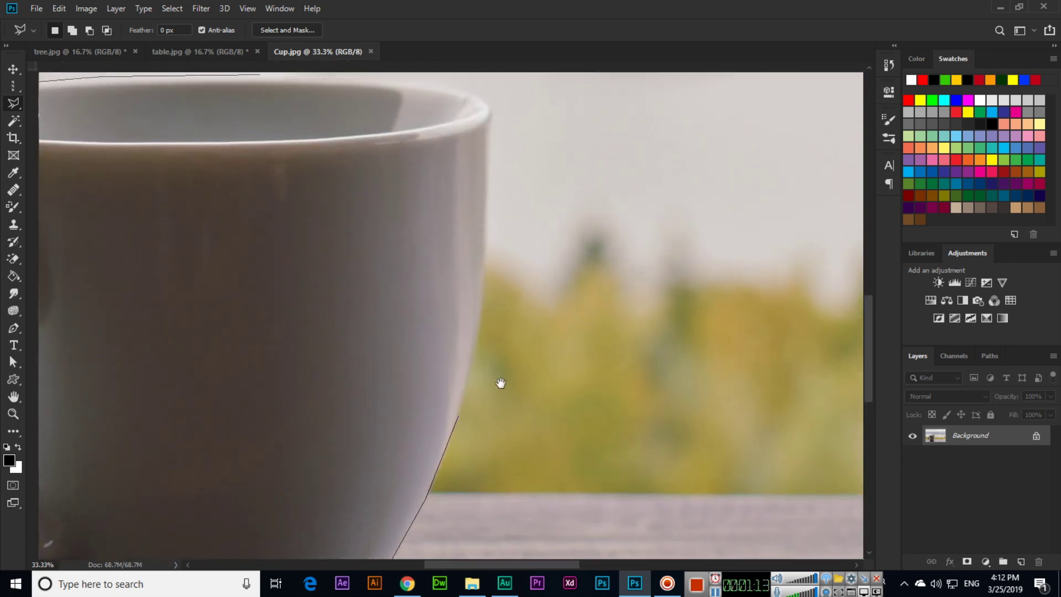
key("ctrl+r")
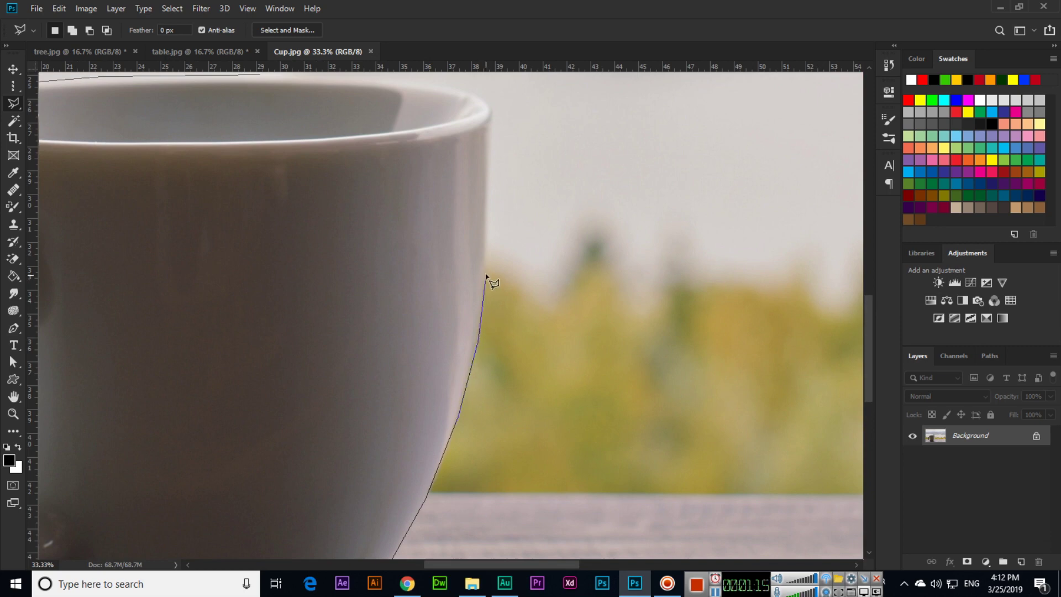
left_click_drag(523, 273, 526, 406)
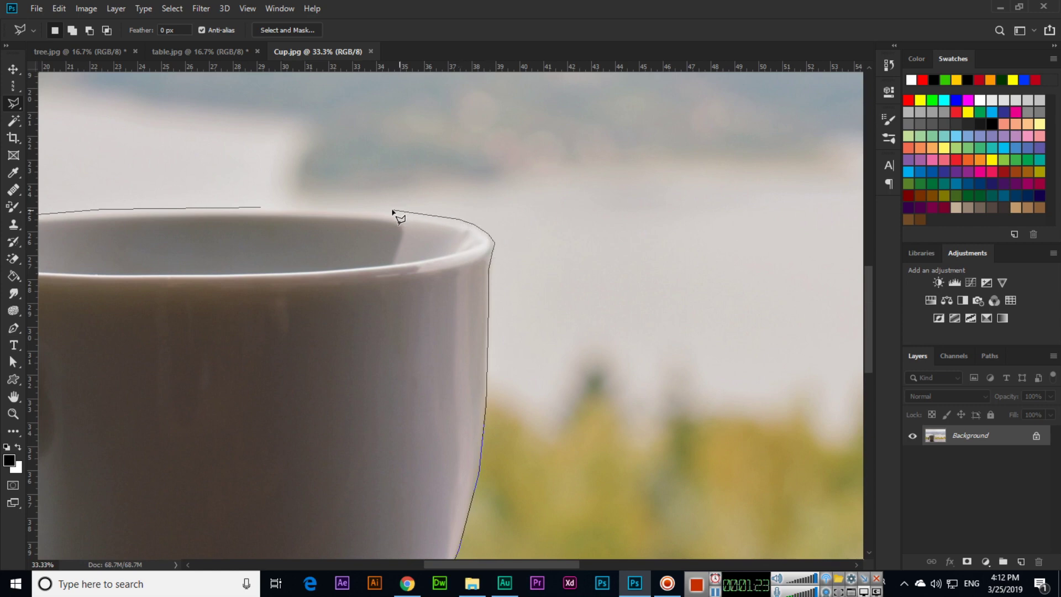
Close the outline at its starting point, then zoom out and back in on the cup.
left_click(259, 207)
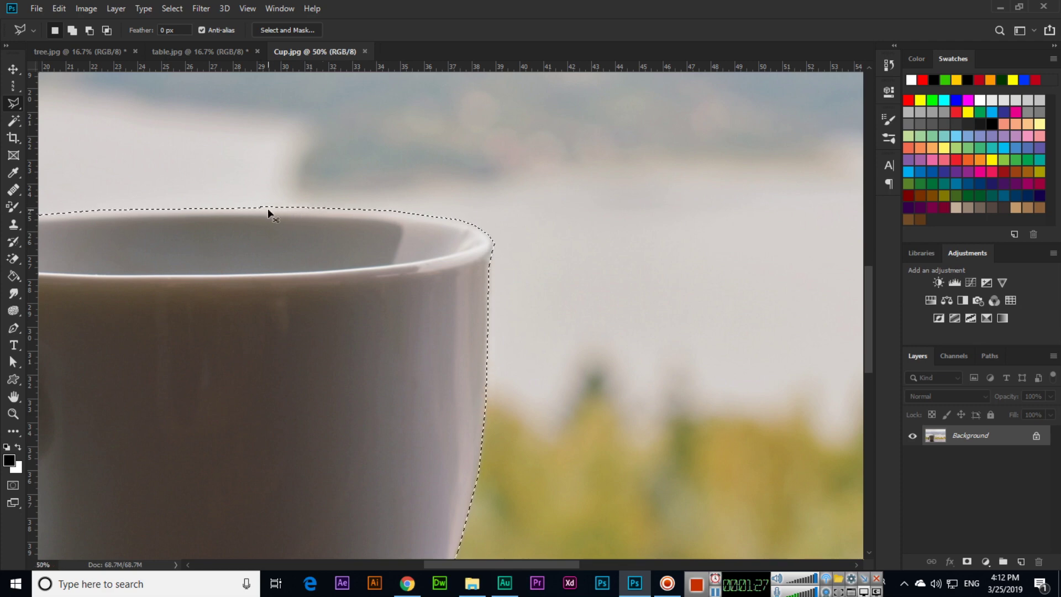
key("ctrl+0")
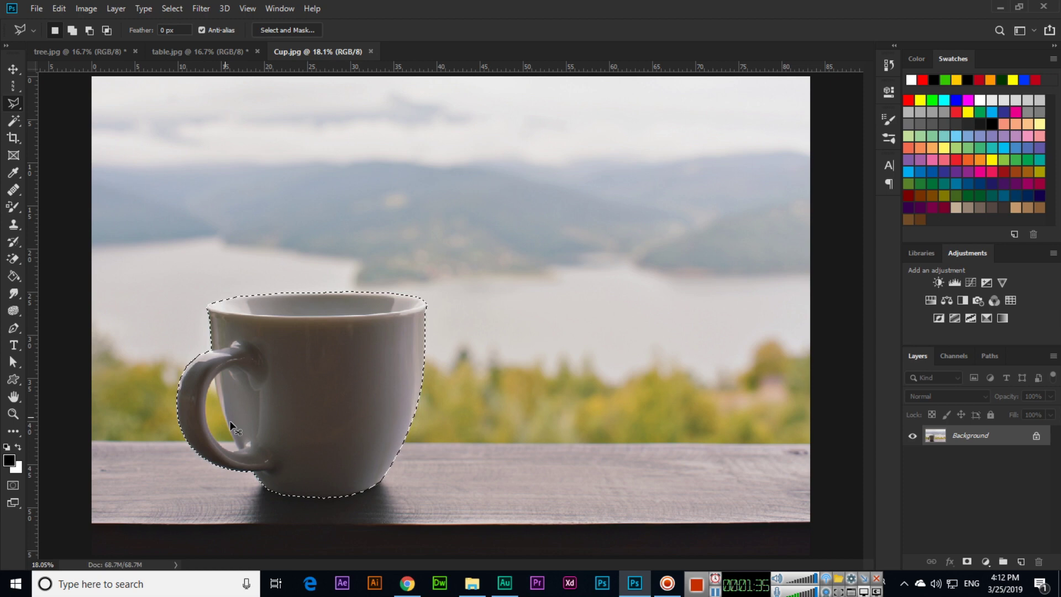
key("ctrl+plus")
key("ctrl+plus")
left_click_drag(254, 431, 443, 254)
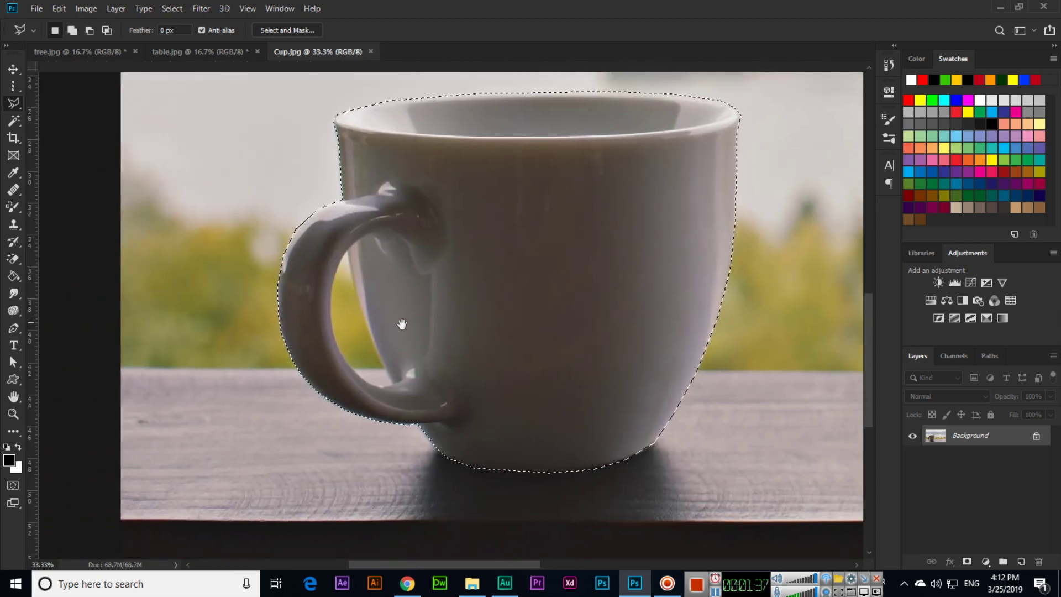
Subtract the background gap inside the handle from the selection, then view the whole photo.
left_click(90, 31)
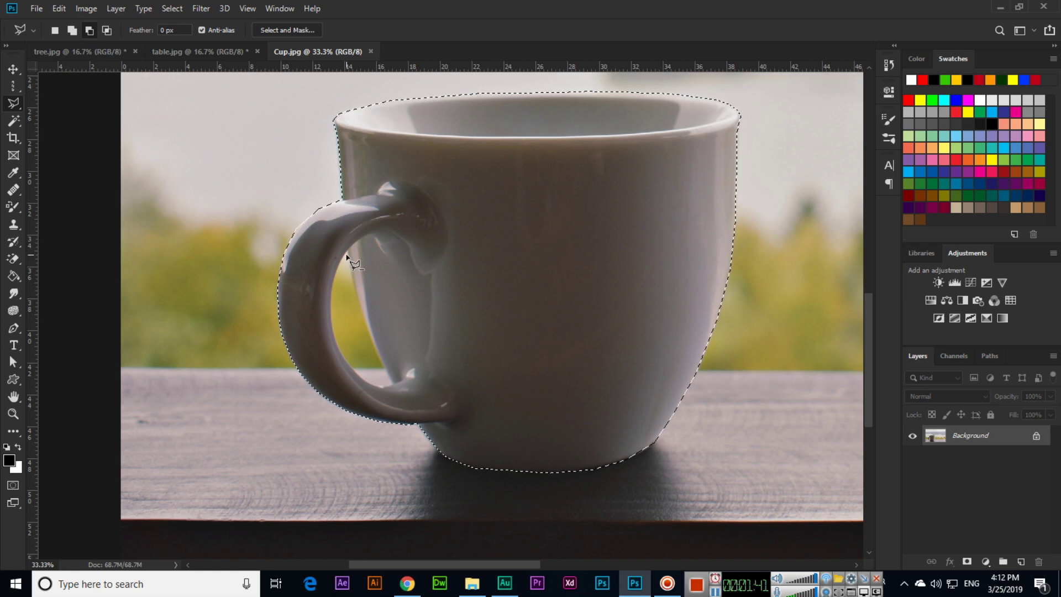
left_click(332, 289)
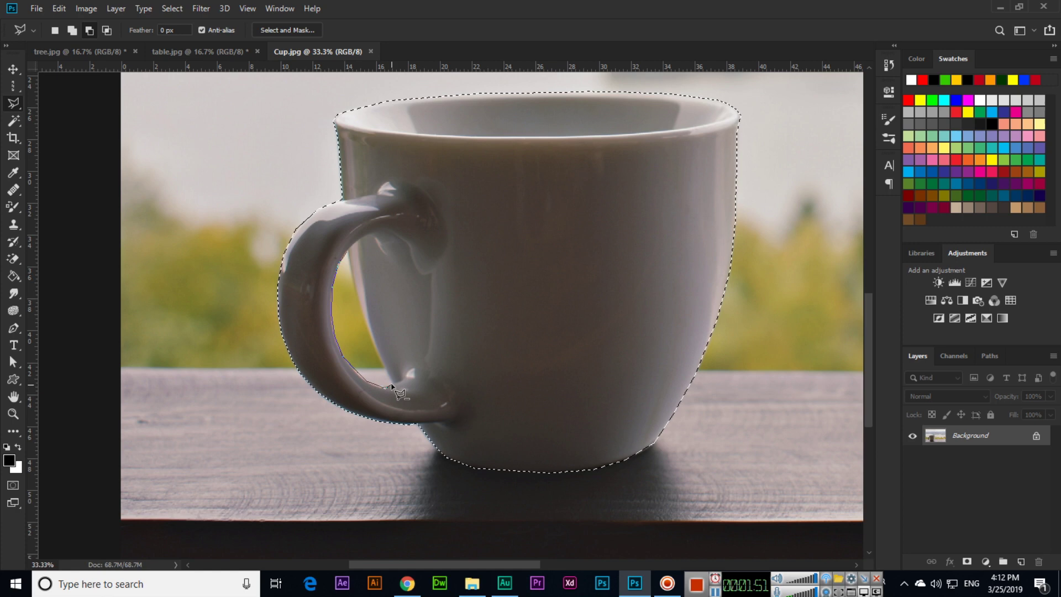
double_click(349, 252)
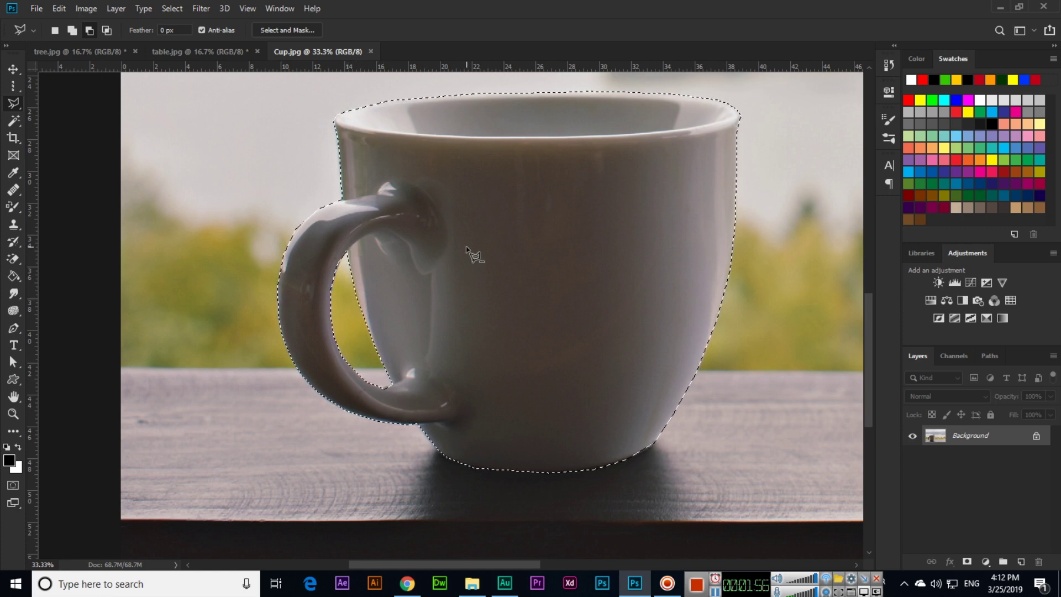
key("ctrl+0")
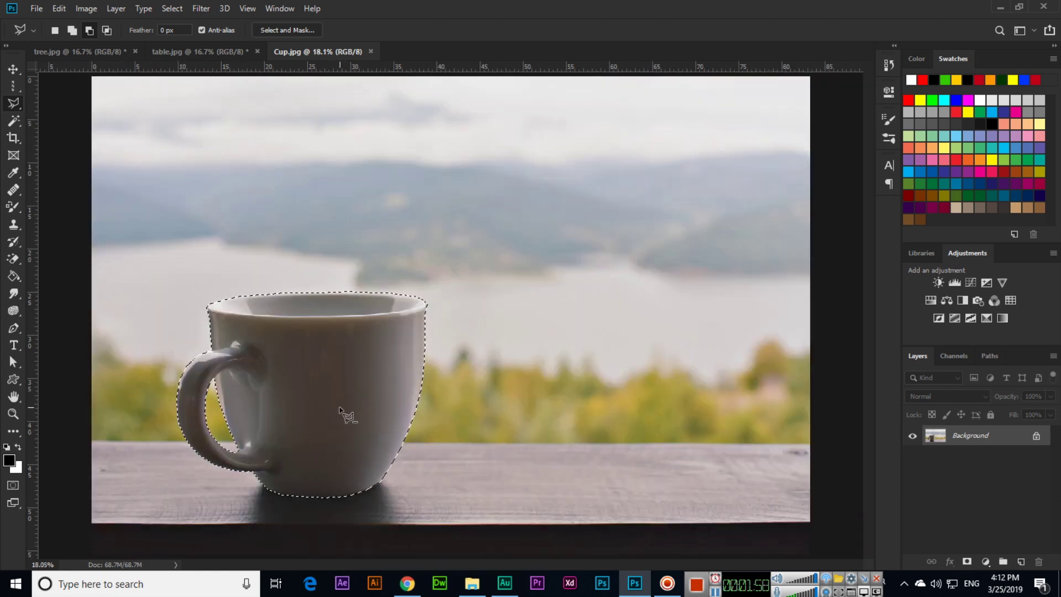
Paste the cut-out cup into table.jpg and move it beside the plant pot.
left_click(176, 50)
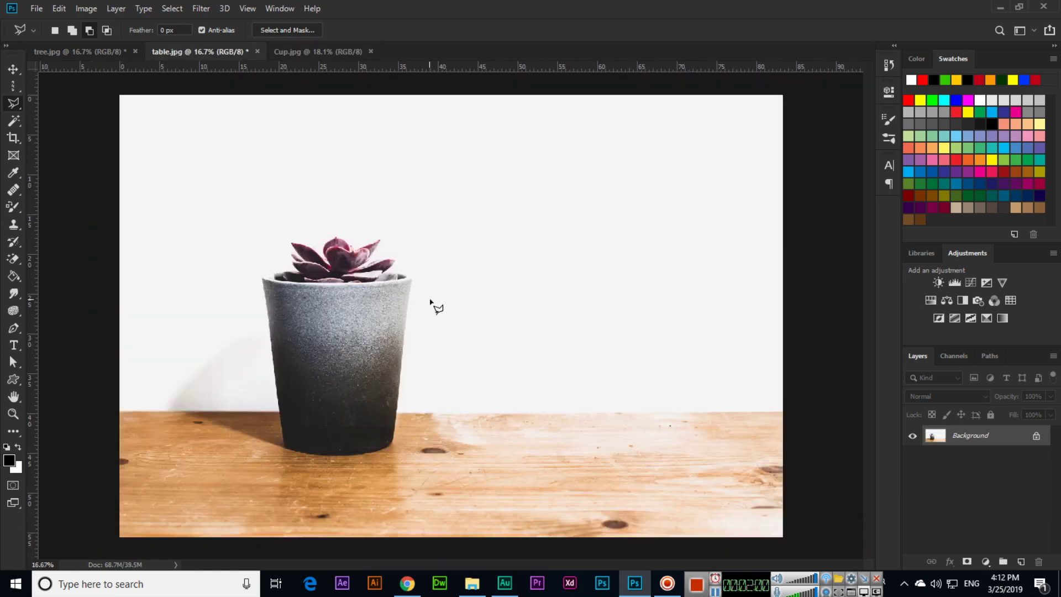
key("ctrl+v")
key("v")
left_click_drag(501, 290, 577, 324)
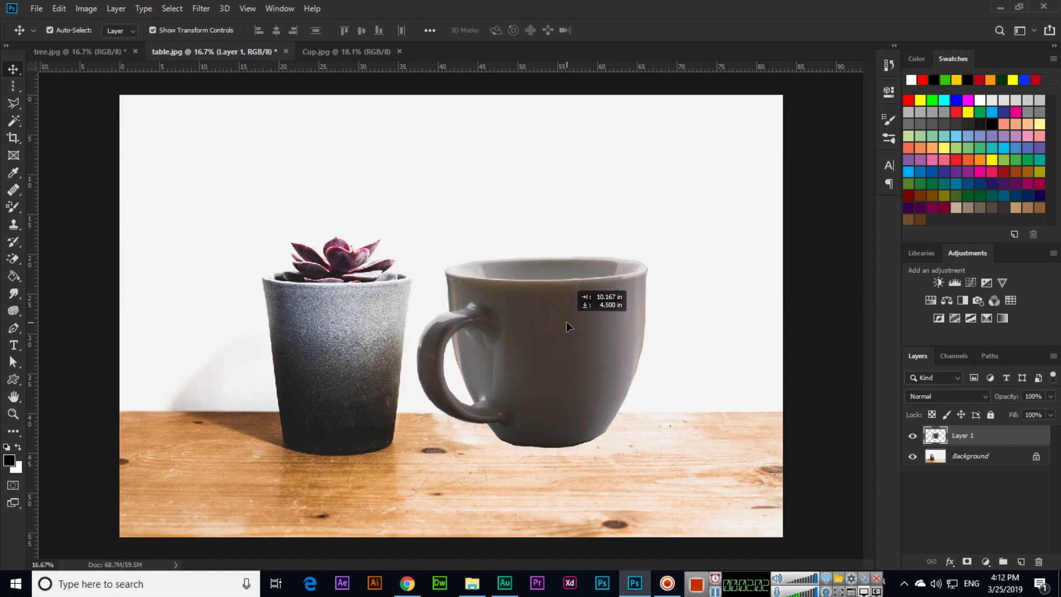
Scale the cup to about half size and place it on the table's lower left.
key("ctrl+t")
left_click_drag(649, 257, 588, 308)
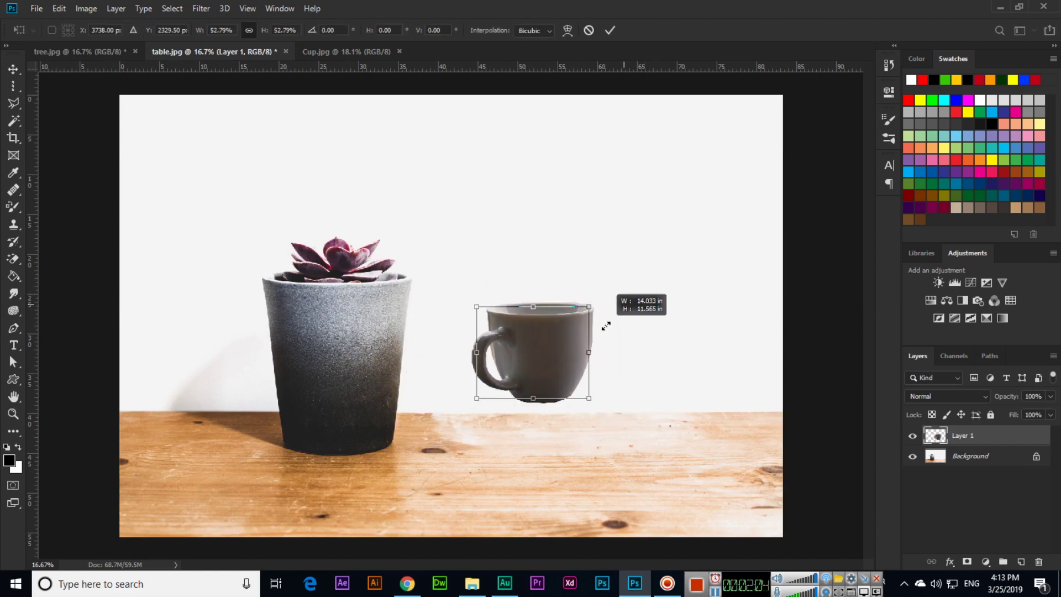
key("Return")
mouse_move(540, 351)
left_mouse_down()
mouse_move(208, 433)
mouse_move(207, 472)
left_mouse_up()
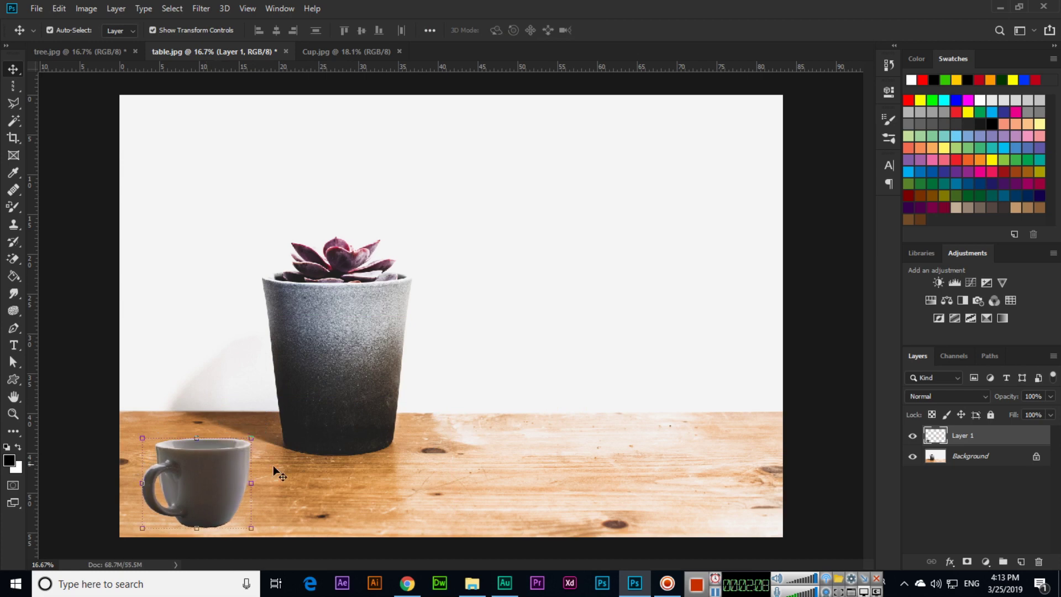
left_click(496, 412)
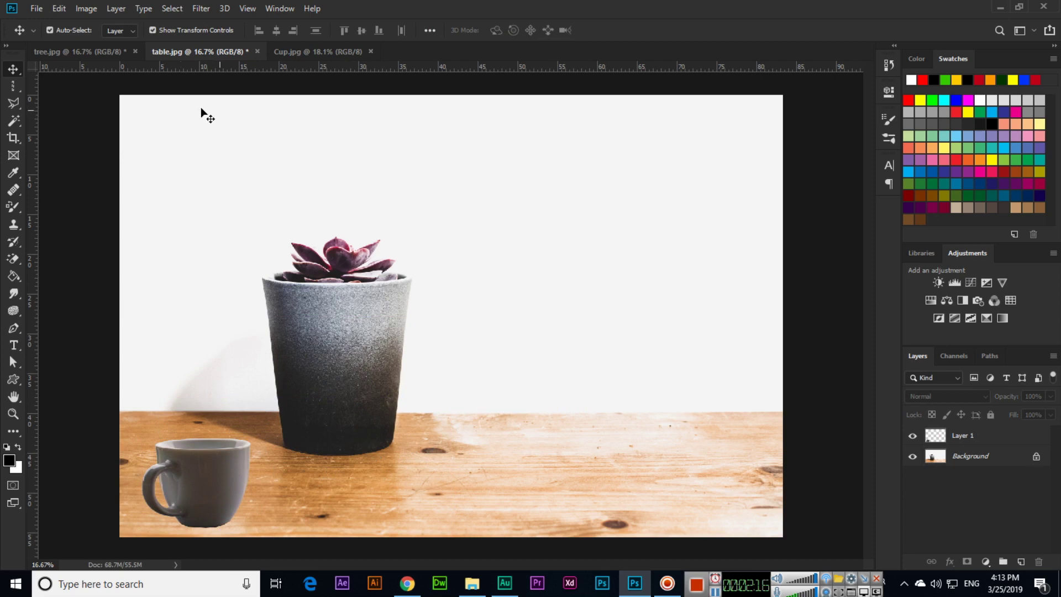
left_click(24, 103)
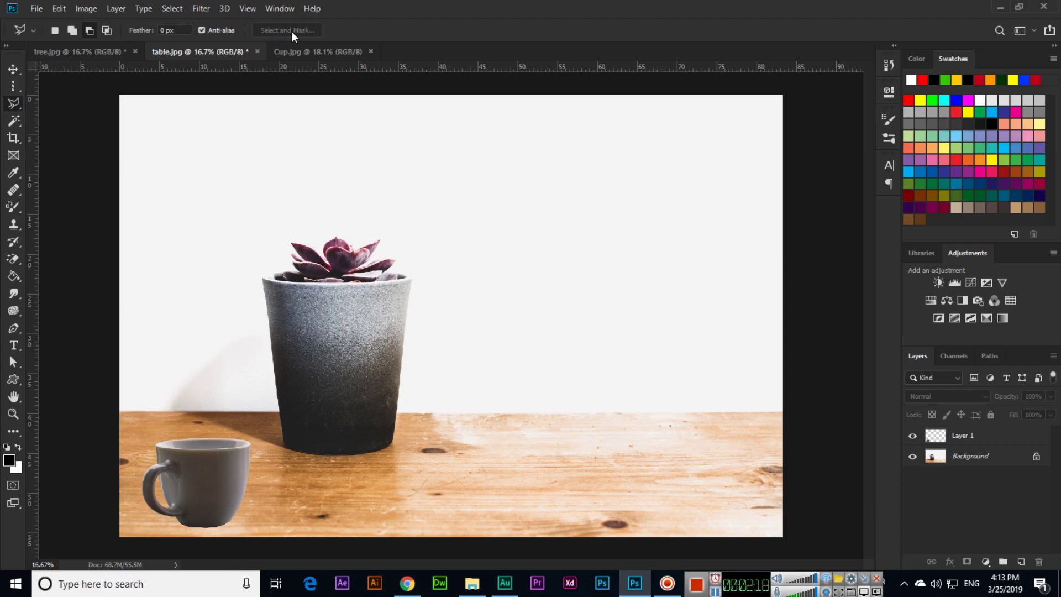